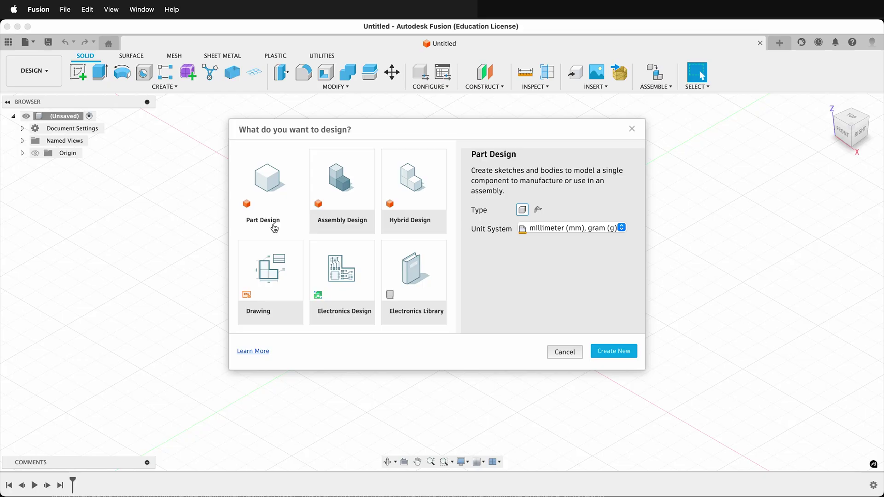
Preview the Assembly and Hybrid types, then create a new Part Design document
{"action": "left_click", "coordinate": [344, 223]}
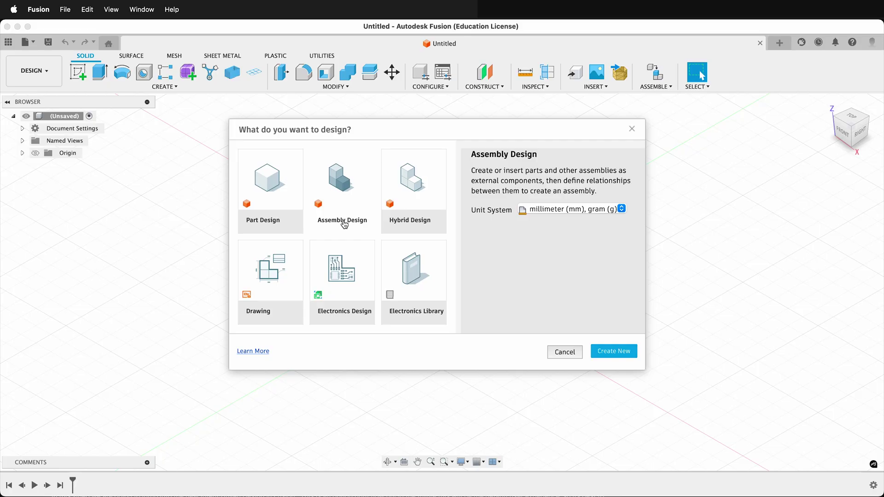
{"action": "left_click", "coordinate": [415, 225]}
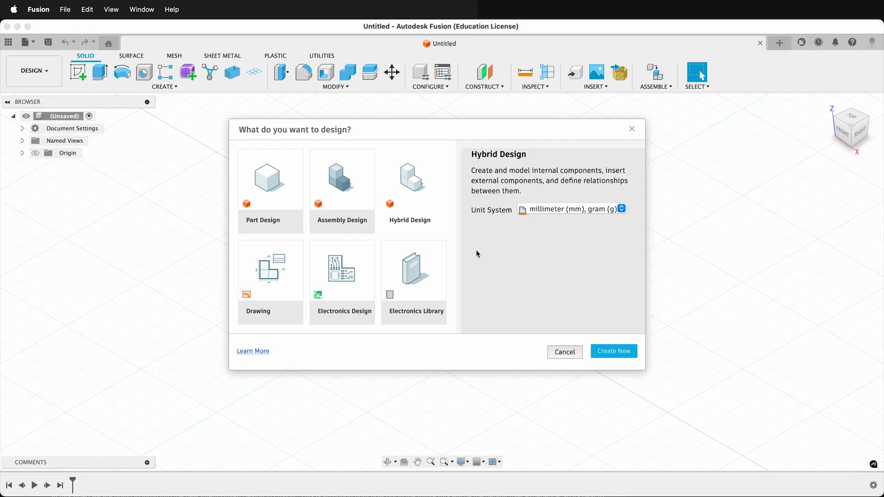
{"action": "left_click", "coordinate": [285, 212]}
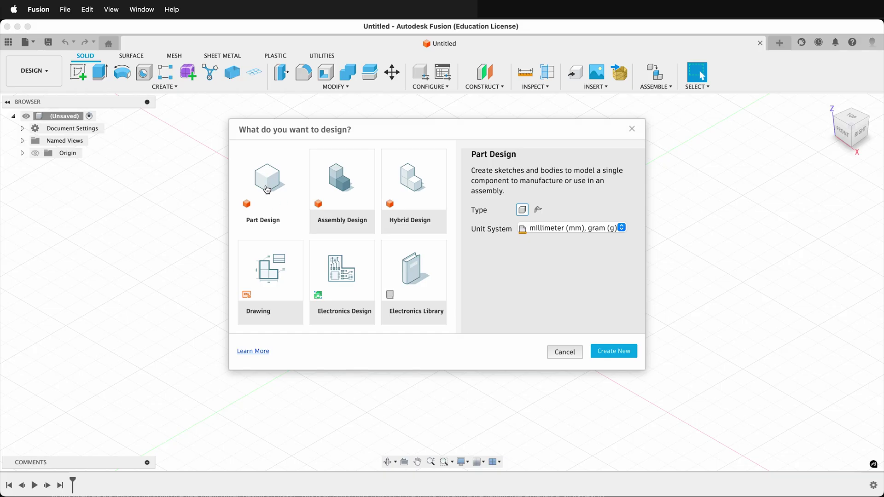
{"action": "left_click", "coordinate": [622, 351]}
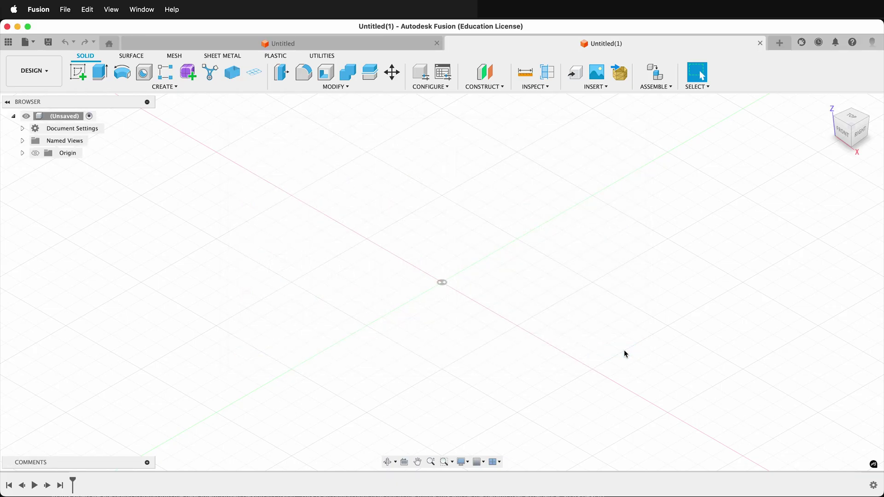
Start a sketch on the base plane with a circle centred on the origin
{"action": "left_click", "coordinate": [171, 88]}
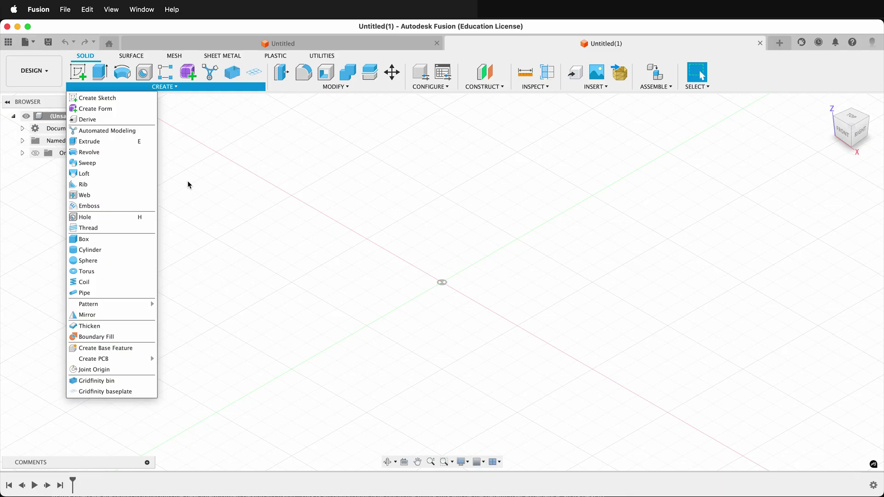
{"action": "left_click", "coordinate": [457, 262]}
{"action": "key", "text": "c"}
{"action": "left_click", "coordinate": [442, 282]}
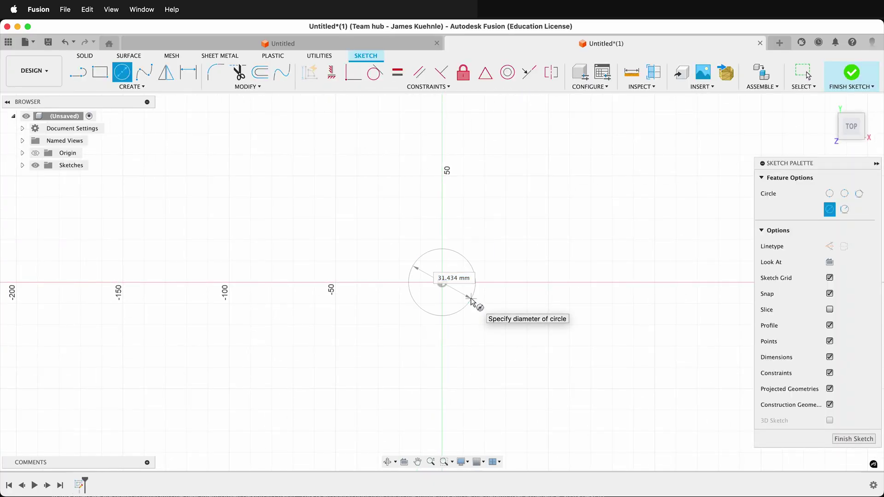
{"action": "left_click", "coordinate": [470, 300]}
Draw two centred squares around the circle, the second larger than the first
{"action": "left_click", "coordinate": [131, 86]}
{"action": "mouse_move", "coordinate": [118, 109]}
{"action": "left_click", "coordinate": [203, 132]}
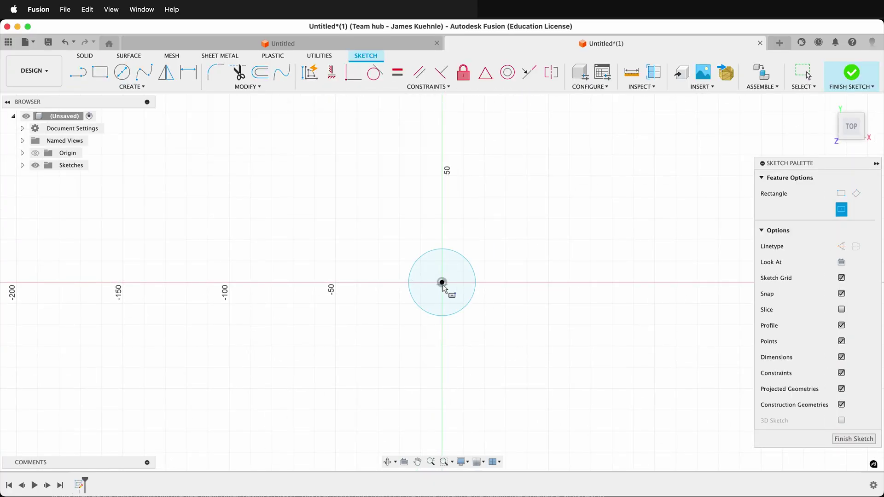
{"action": "left_click", "coordinate": [442, 282]}
{"action": "left_click", "coordinate": [508, 344]}
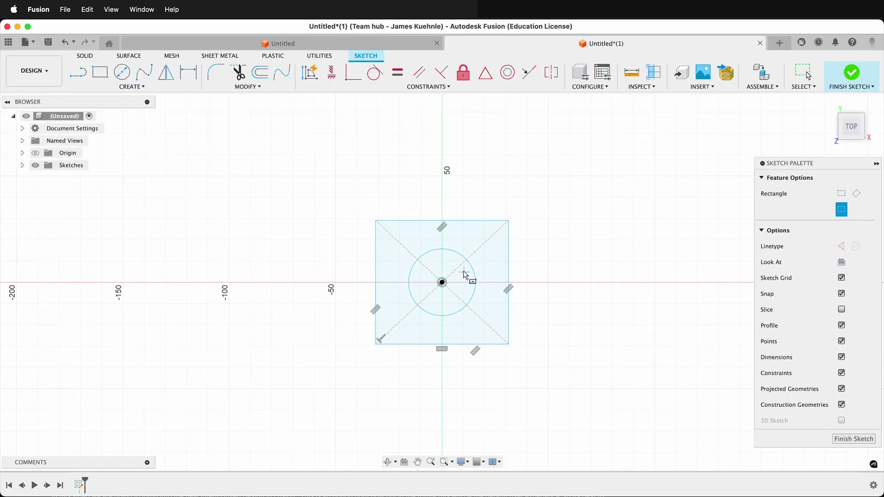
{"action": "left_click", "coordinate": [442, 282]}
{"action": "left_click", "coordinate": [524, 362]}
{"action": "key", "text": "F6"}
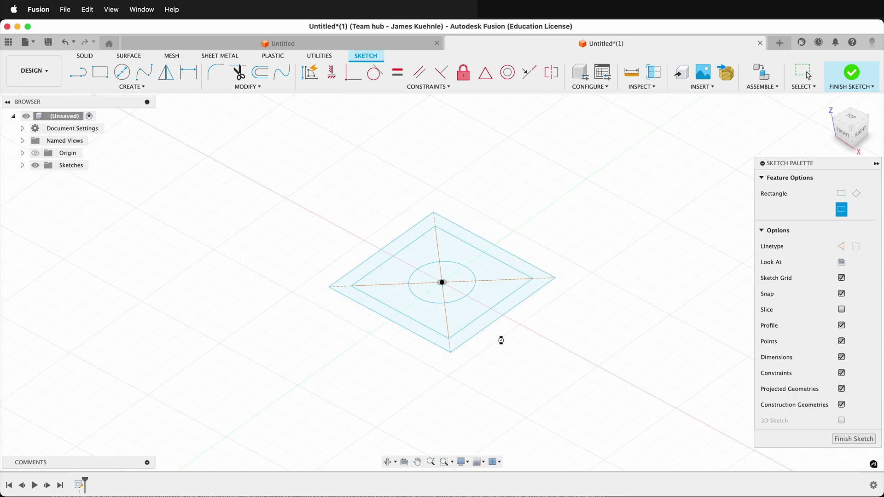
Extrude the inner square with its hole upward
{"action": "key", "text": "e"}
{"action": "left_click", "coordinate": [461, 304]}
{"action": "left_click_drag", "start_coordinate": [463, 276], "coordinate": [466, 235]}
{"action": "left_click", "coordinate": [820, 312]}
Extrude the outer band into a base step and hide Sketch1
{"action": "key", "text": "e"}
{"action": "left_click", "coordinate": [396, 314]}
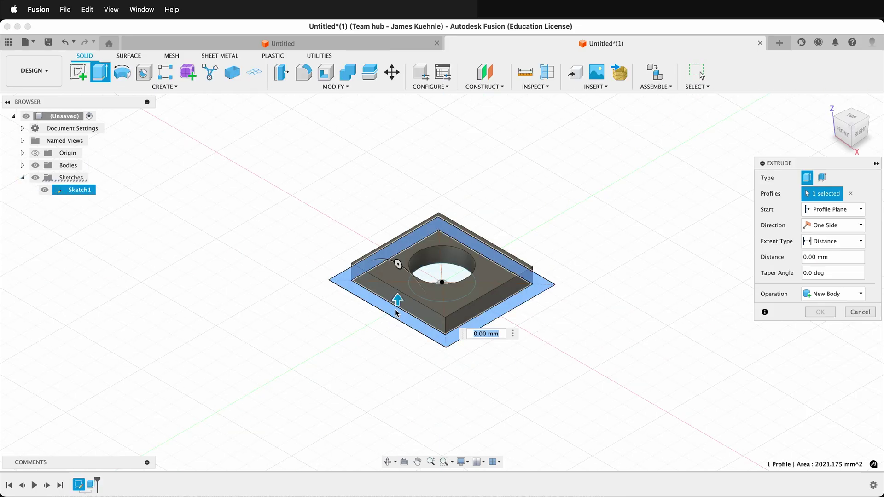
{"action": "scroll", "coordinate": [396, 304], "scroll_direction": "up", "scroll_amount": 5}
{"action": "left_click_drag", "start_coordinate": [397, 301], "coordinate": [326, 332]}
{"action": "left_click", "coordinate": [820, 312]}
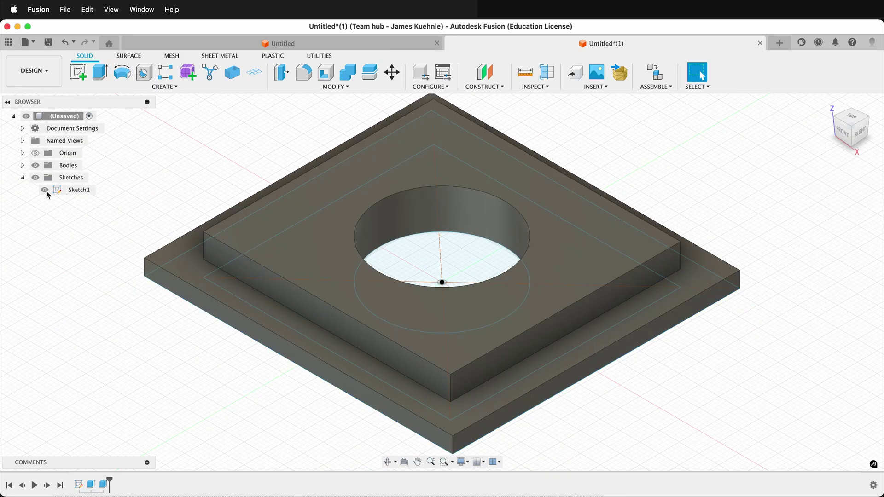
{"action": "left_click", "coordinate": [45, 189]}
{"action": "scroll", "coordinate": [126, 296], "scroll_direction": "left", "scroll_amount": 3}
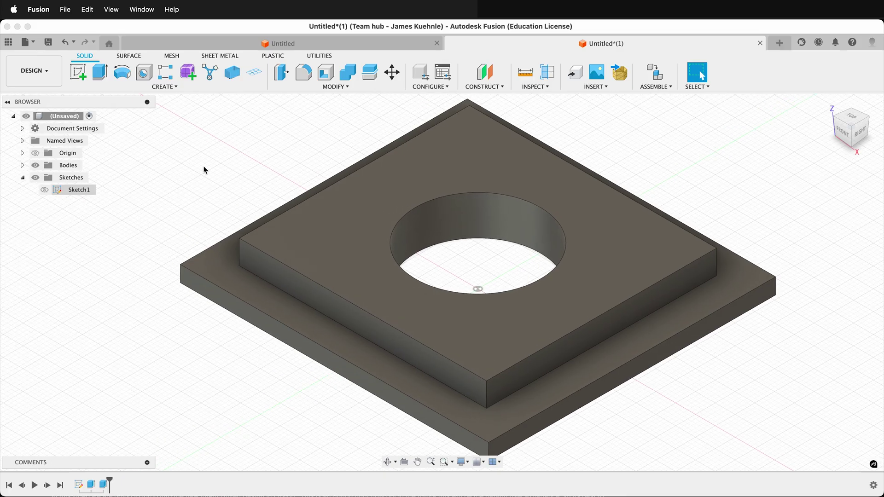
Save the design under the name 'square slot' and close the square slot v1 tab
{"action": "key", "text": "super+s"}
{"action": "type", "text": "square"}
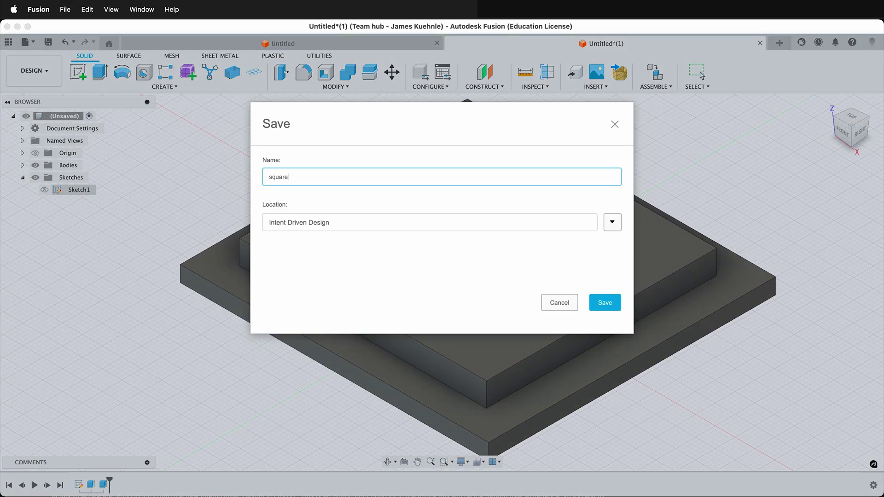
{"action": "type", "text": " slot"}
{"action": "key", "text": "Return"}
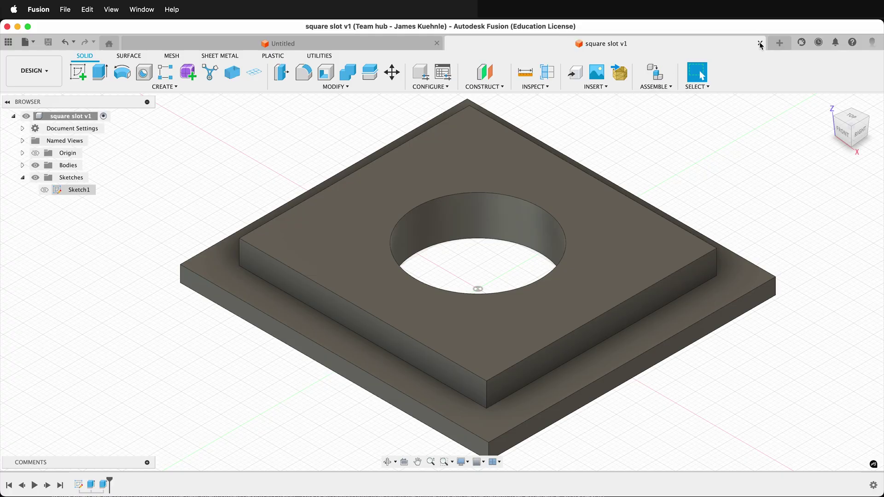
{"action": "left_click", "coordinate": [761, 44]}
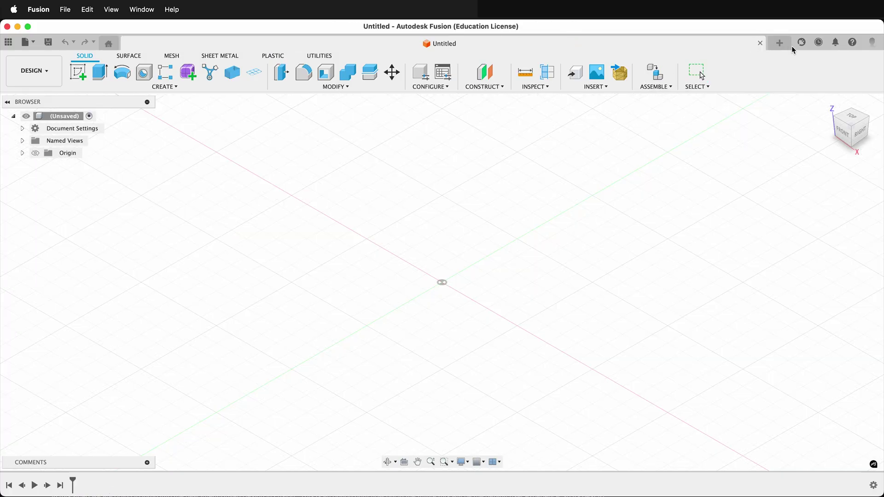
Create a new Assembly Design document and look through its Insert and Create menus
{"action": "left_click", "coordinate": [780, 43]}
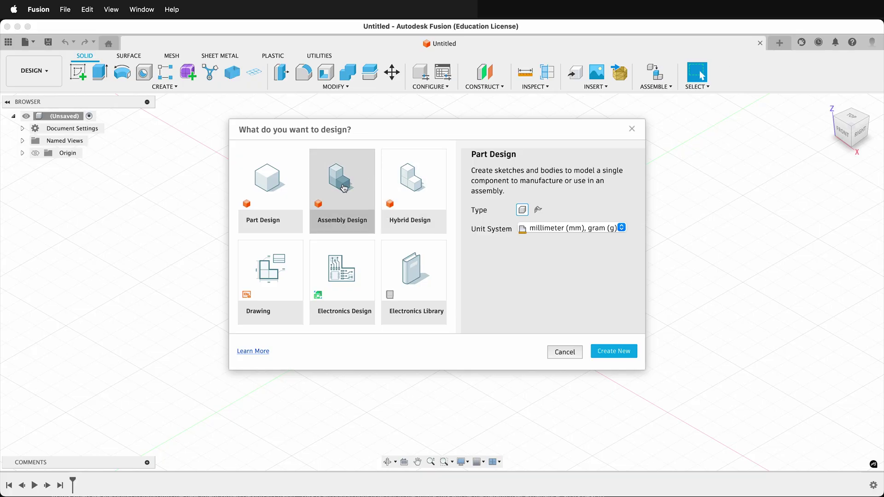
{"action": "left_click", "coordinate": [371, 179]}
{"action": "left_click", "coordinate": [613, 351]}
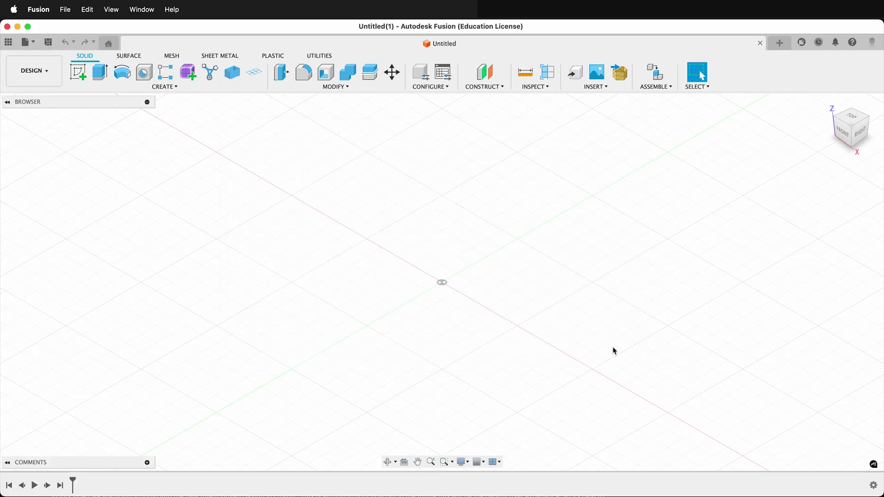
{"action": "left_click", "coordinate": [113, 88]}
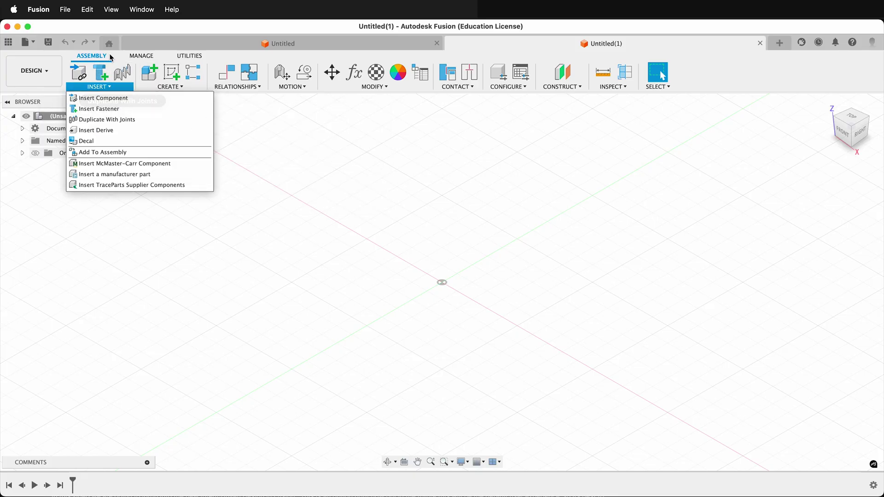
{"action": "left_click", "coordinate": [170, 87]}
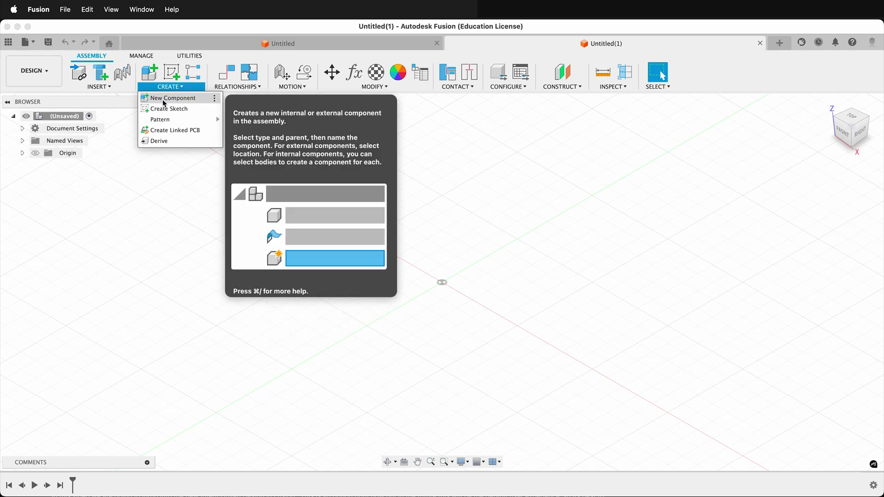
{"action": "left_click", "coordinate": [102, 87]}
Create a new external component named 'Rod'
{"action": "left_click", "coordinate": [170, 86]}
{"action": "left_click", "coordinate": [164, 99]}
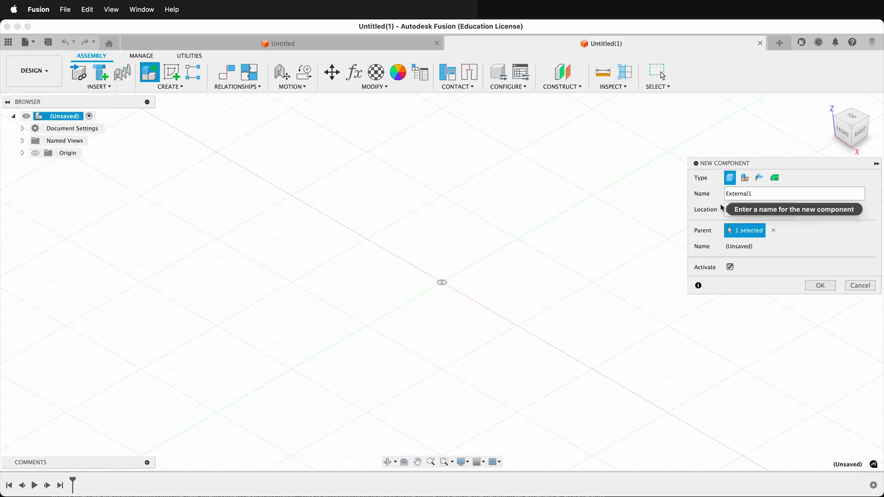
{"action": "left_click", "coordinate": [746, 193]}
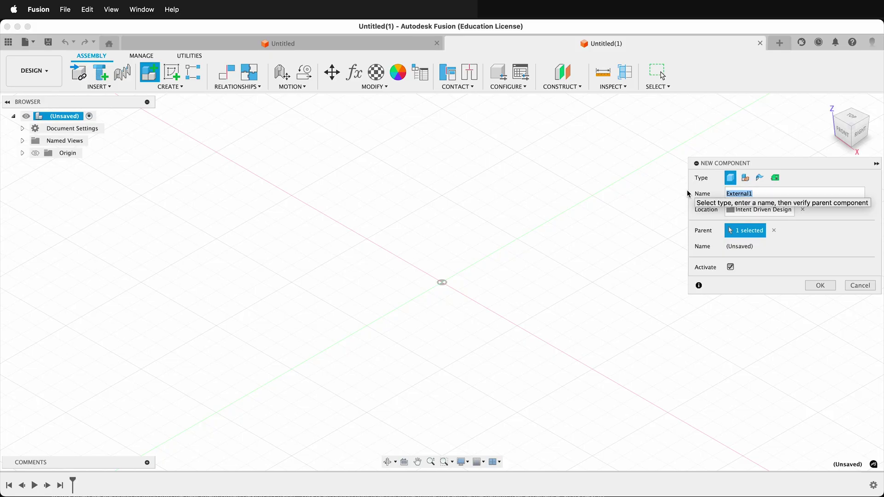
{"action": "type", "text": "Rod"}
{"action": "left_click", "coordinate": [819, 285]}
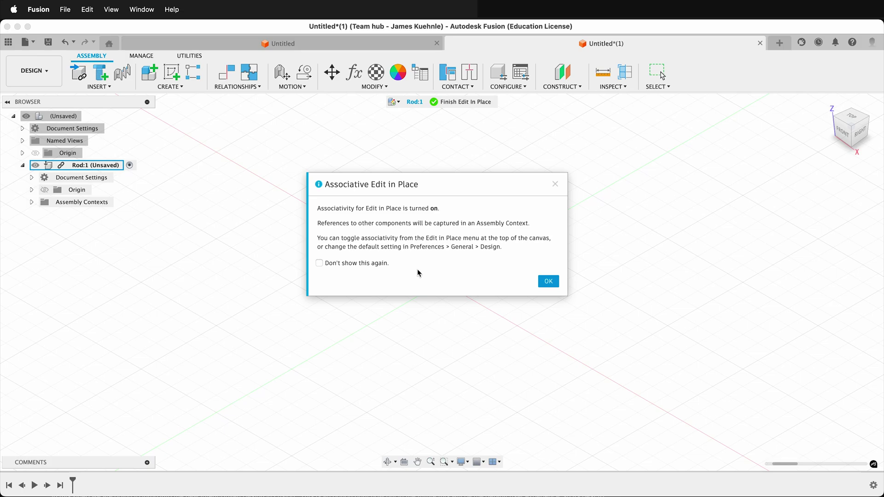
Sketch a circle at the origin and extrude it 50 mm into the Rod cylinder
{"action": "left_click", "coordinate": [319, 264]}
{"action": "left_click", "coordinate": [548, 281]}
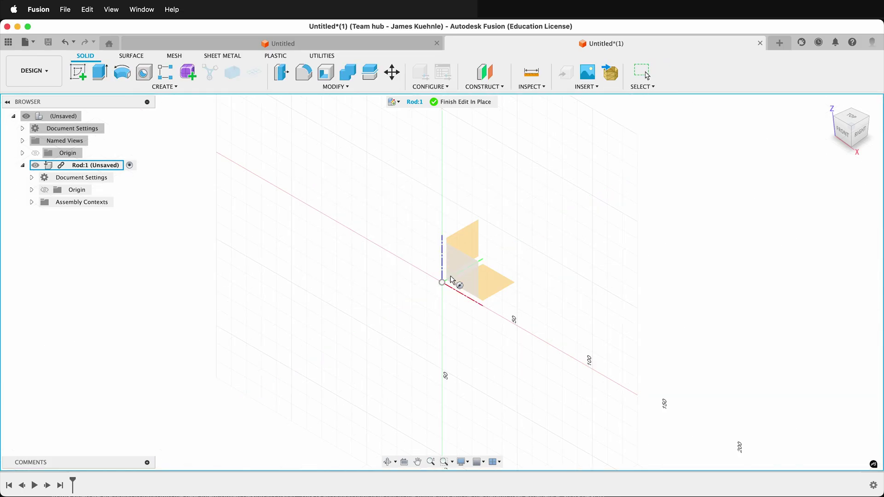
{"action": "left_click", "coordinate": [451, 280]}
{"action": "key", "text": "c"}
{"action": "left_click", "coordinate": [441, 283]}
{"action": "left_click", "coordinate": [470, 308]}
{"action": "type", "text": "e"}
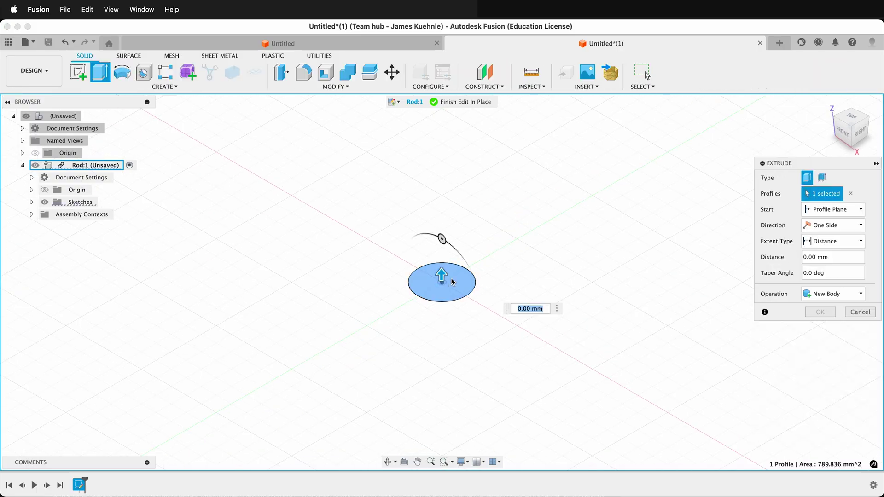
{"action": "type", "text": "50"}
{"action": "key", "text": "Return"}
{"action": "left_click", "coordinate": [821, 313]}
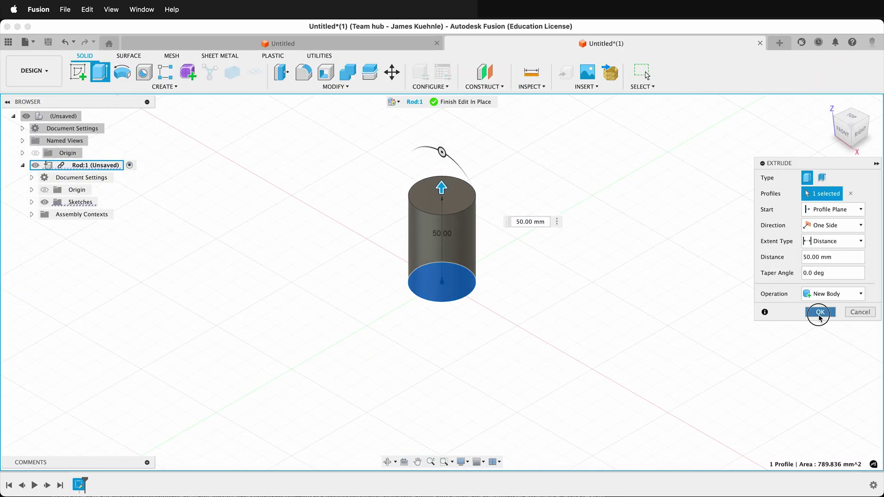
{"action": "left_click", "coordinate": [819, 315]}
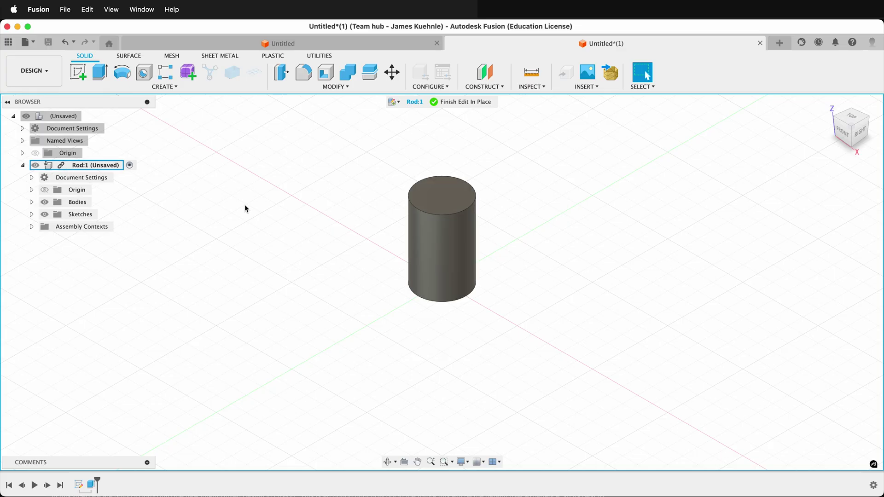
Finish editing the Rod in place and save the assembly as 'New Assembly'
{"action": "left_click", "coordinate": [479, 101]}
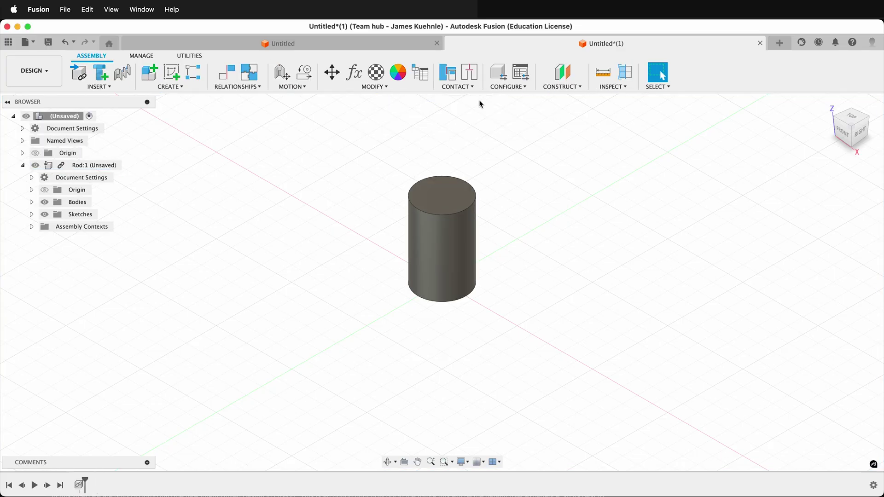
{"action": "key", "text": "super+s"}
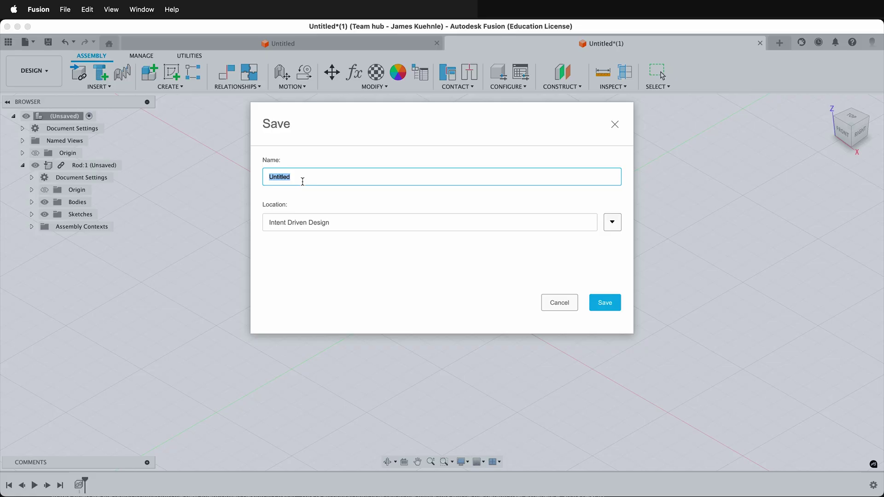
{"action": "type", "text": "New Assembly"}
{"action": "key", "text": "Return"}
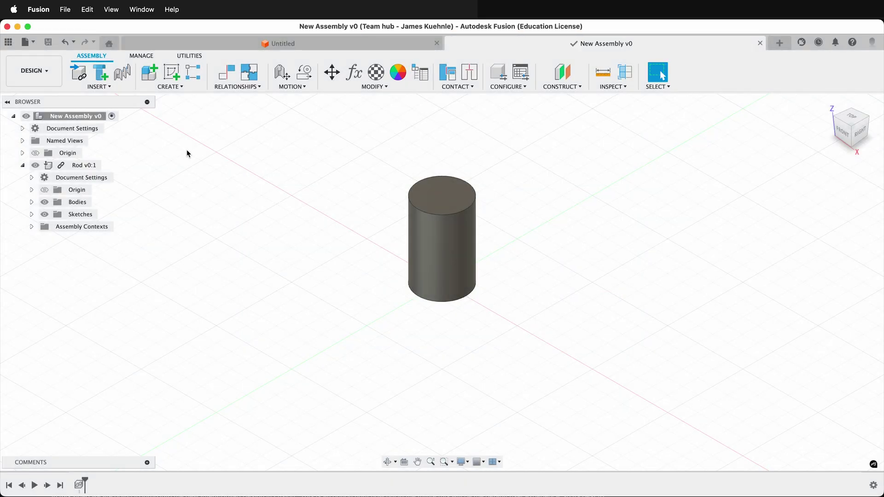
Insert the saved square slot part and offset it 75 mm along Y
{"action": "left_click", "coordinate": [98, 86]}
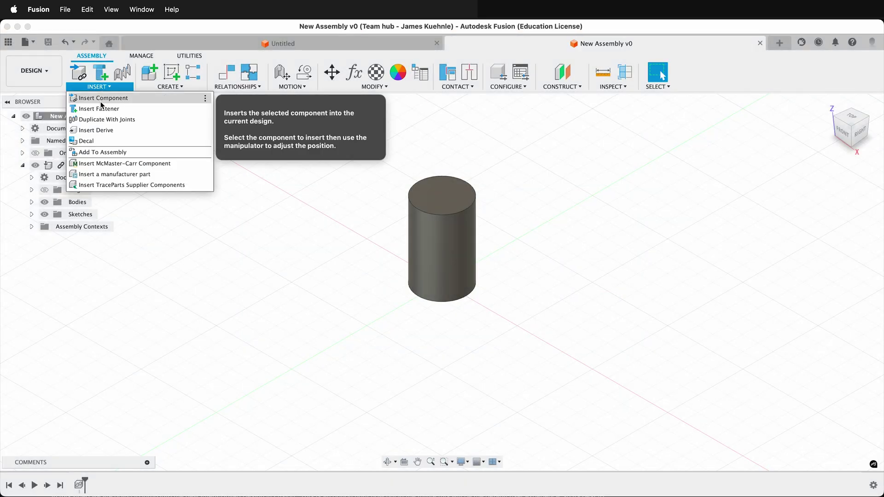
{"action": "left_click", "coordinate": [101, 98]}
{"action": "double_click", "coordinate": [426, 299]}
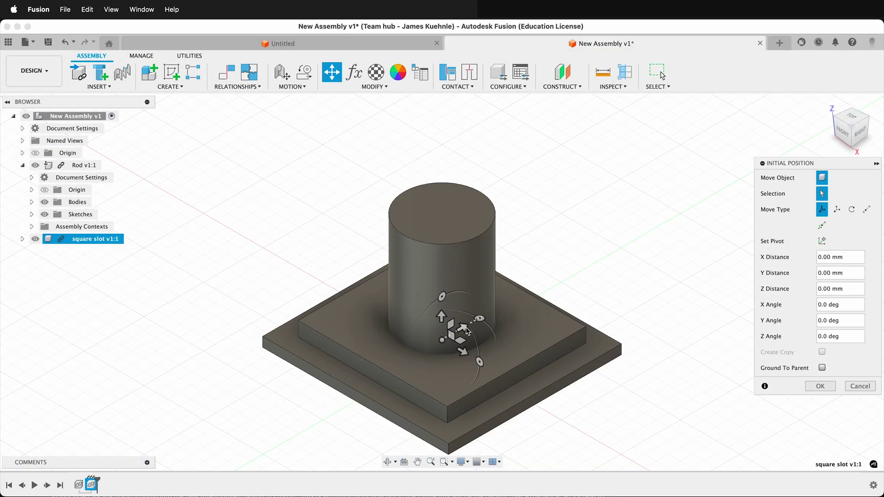
{"action": "left_click_drag", "start_coordinate": [463, 328], "coordinate": [580, 303]}
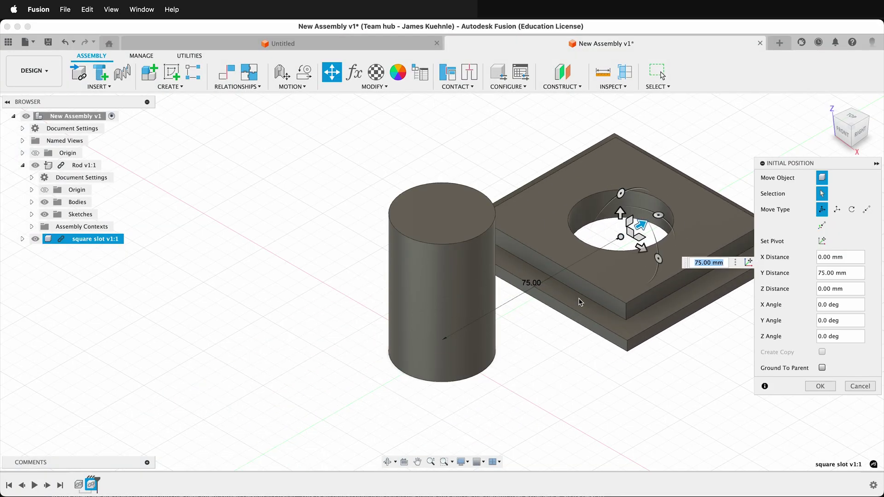
{"action": "left_click", "coordinate": [820, 386]}
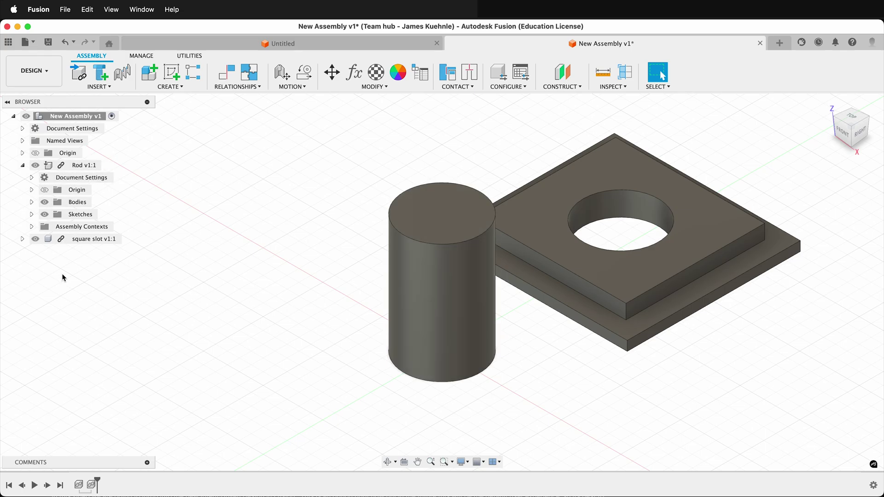
Edit square slot in place, chamfer its raised-step edges 0.3 mm, then save the assembly
{"action": "left_click", "coordinate": [130, 239]}
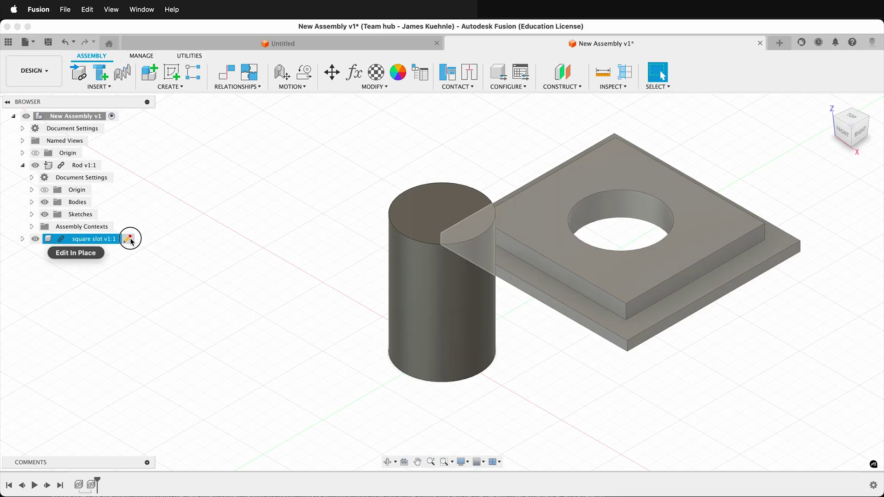
{"action": "left_click", "coordinate": [129, 239]}
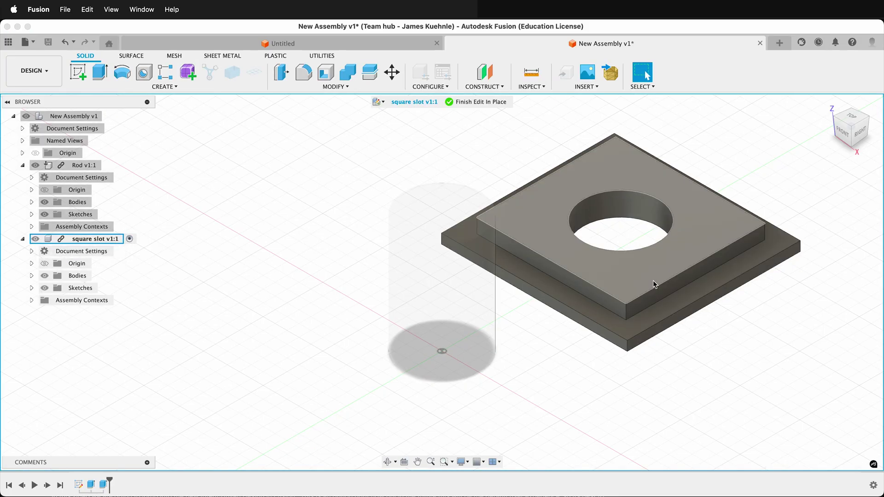
{"action": "left_click", "coordinate": [322, 89]}
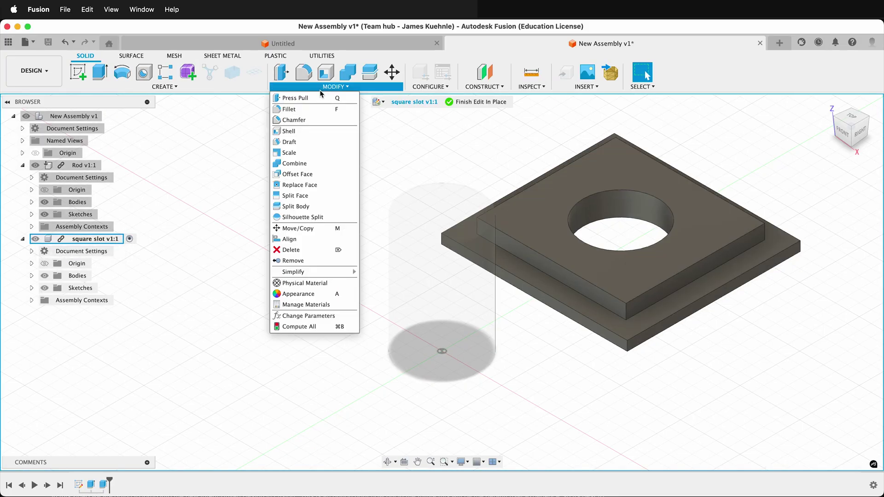
{"action": "left_click", "coordinate": [294, 120]}
{"action": "left_click", "coordinate": [627, 148]}
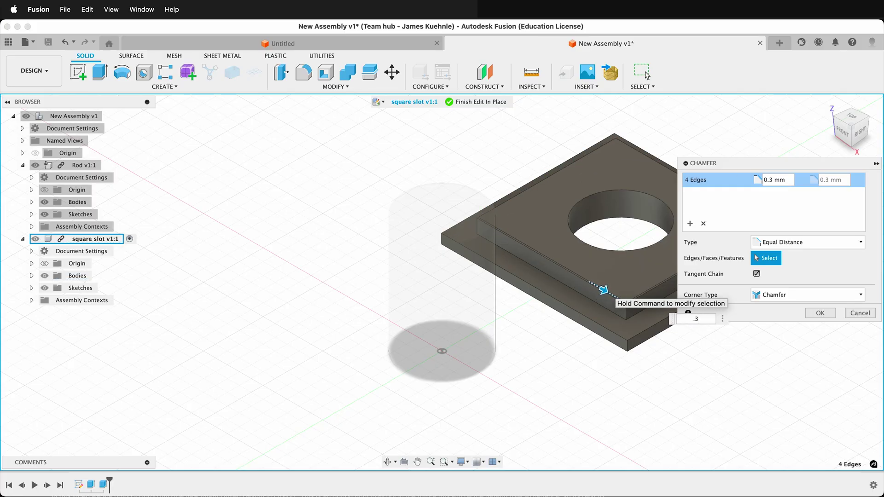
{"action": "left_click", "coordinate": [820, 313]}
{"action": "left_click", "coordinate": [476, 102]}
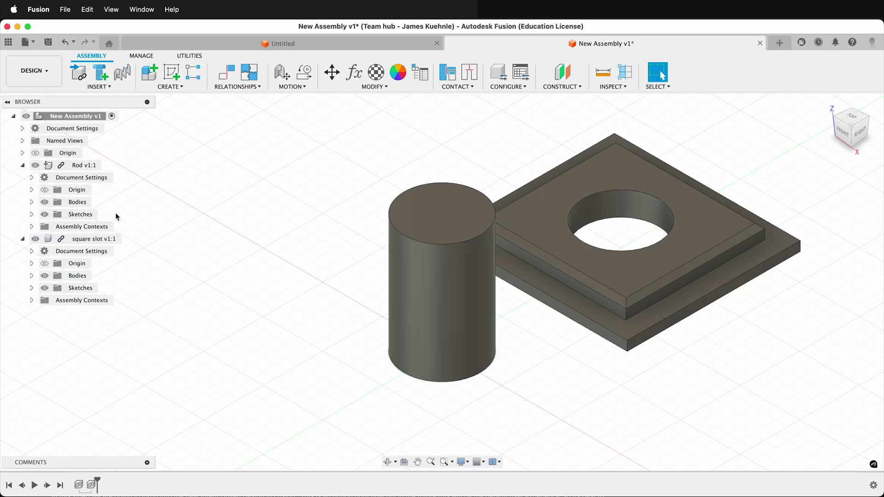
{"action": "key", "text": "super+s"}
{"action": "left_click", "coordinate": [433, 288]}
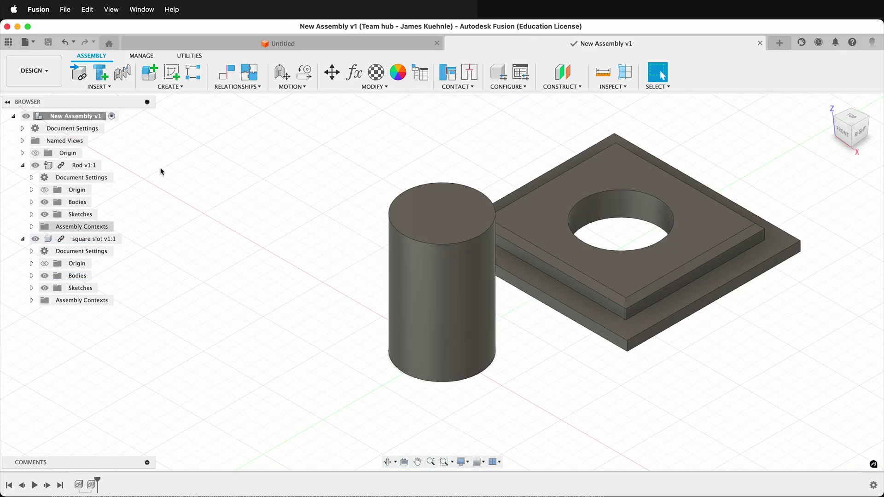
Open square slot from the Data Panel, chamfer the hole's top edge 6 mm, and save
{"action": "left_click", "coordinate": [8, 42]}
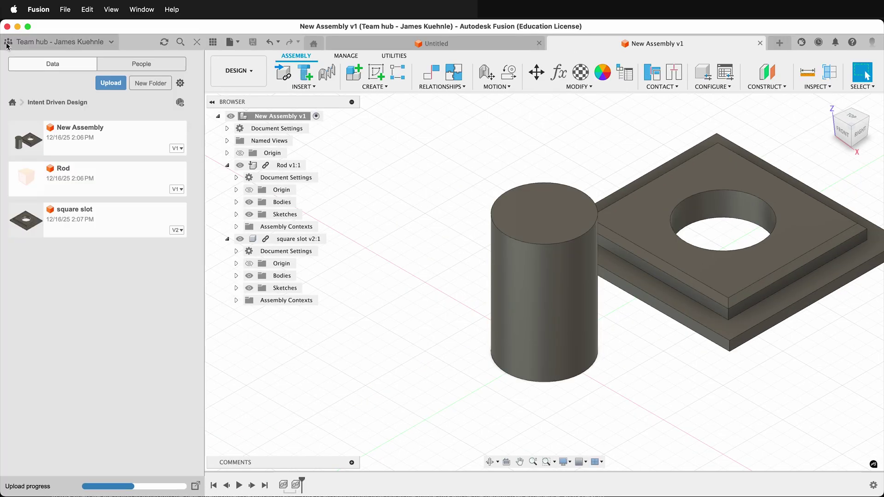
{"action": "double_click", "coordinate": [74, 215]}
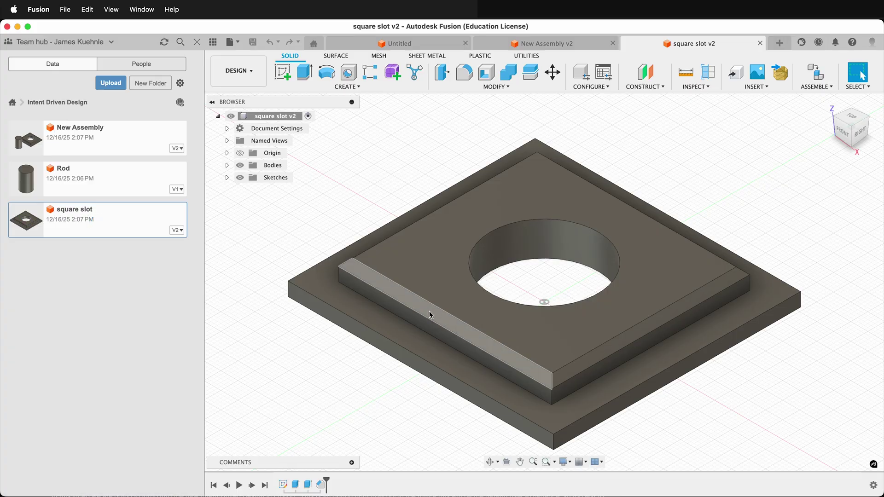
{"action": "left_click", "coordinate": [492, 89]}
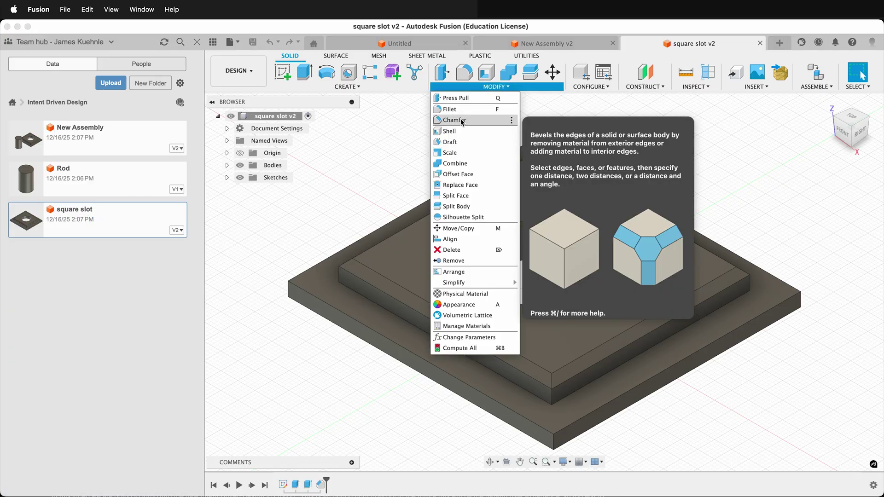
{"action": "left_click", "coordinate": [453, 119]}
{"action": "left_click", "coordinate": [516, 226]}
{"action": "type", "text": "10"}
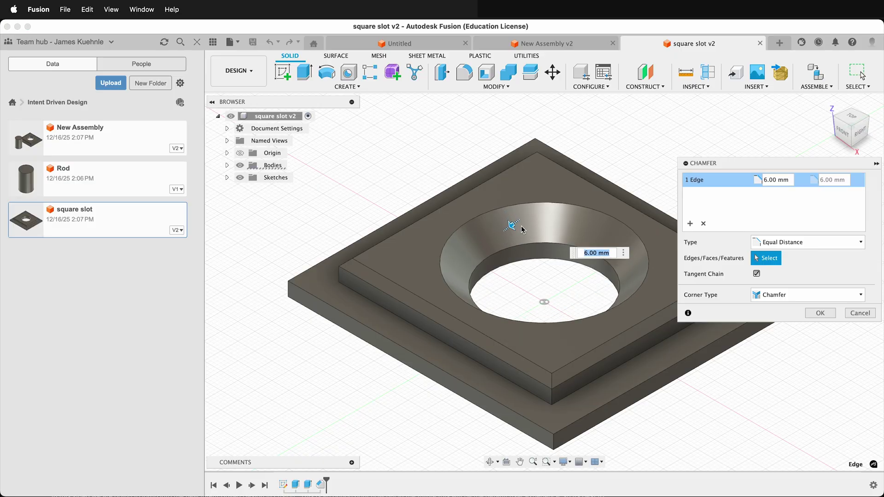
{"action": "key", "text": "Return"}
{"action": "key", "text": "super+s"}
{"action": "left_click", "coordinate": [447, 281]}
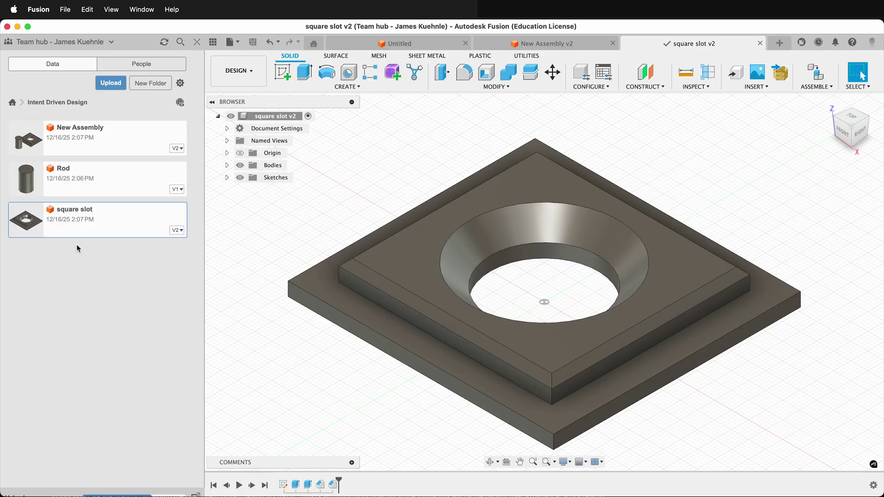
Reopen New Assembly and update square slot v2:1 to its latest version, v3
{"action": "double_click", "coordinate": [115, 147]}
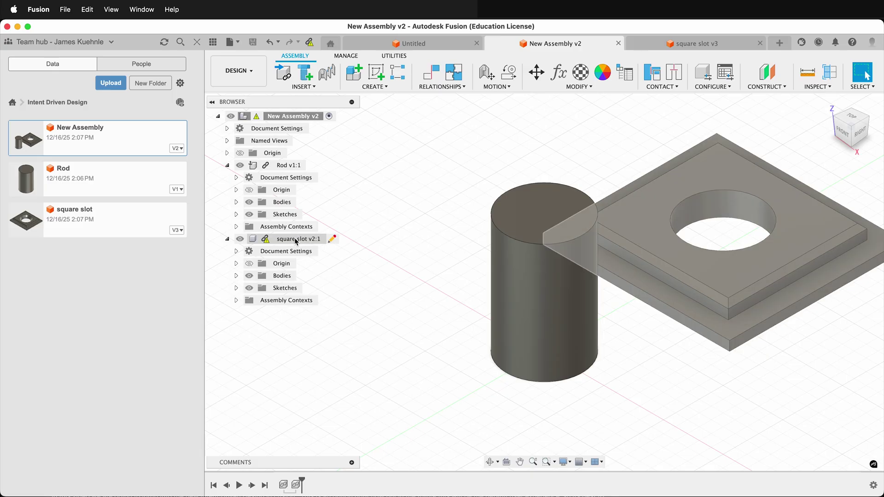
{"action": "right_click", "coordinate": [294, 238]}
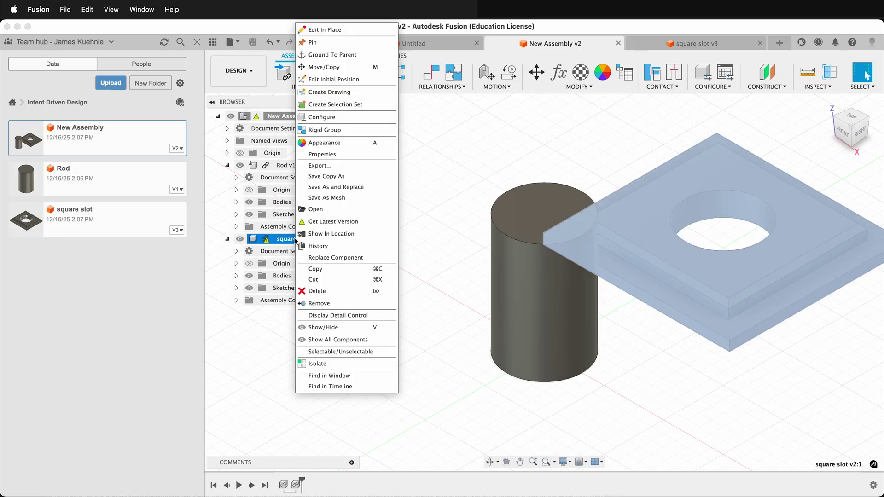
{"action": "left_click", "coordinate": [343, 223]}
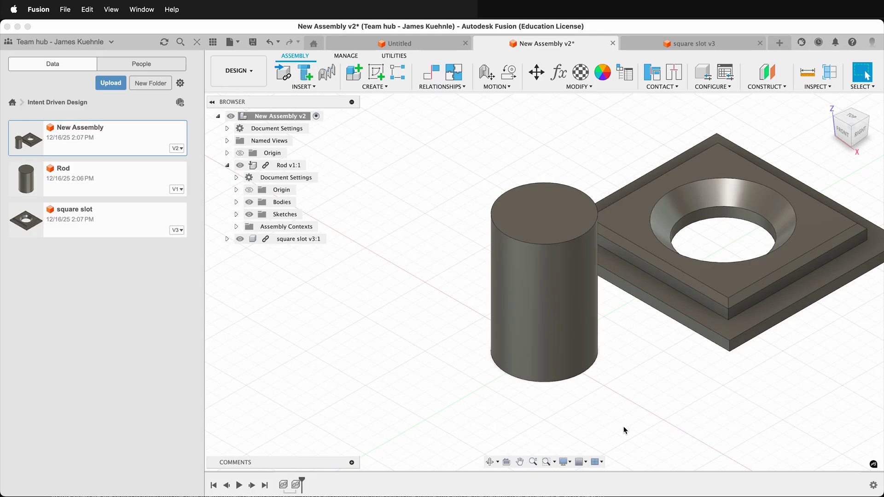
Change New Assembly v2's Document Settings design type from Assembly to Hybrid and convert it
{"action": "left_click", "coordinate": [196, 42]}
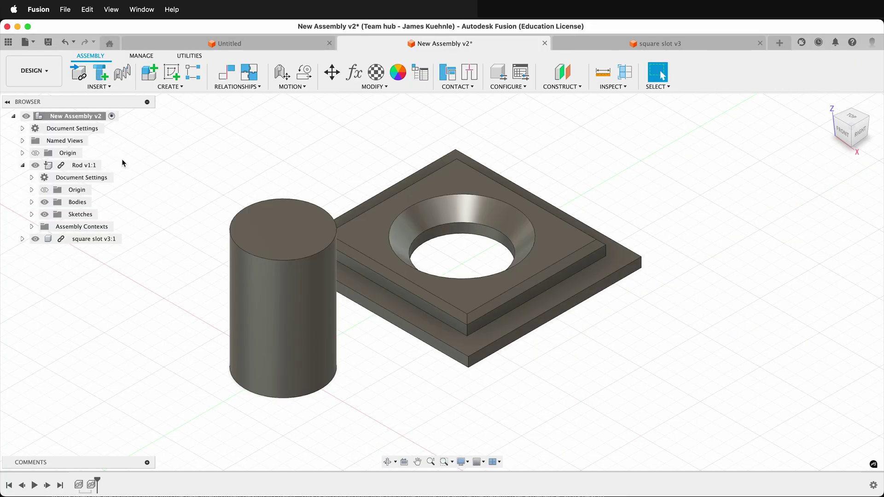
{"action": "left_click", "coordinate": [23, 128]}
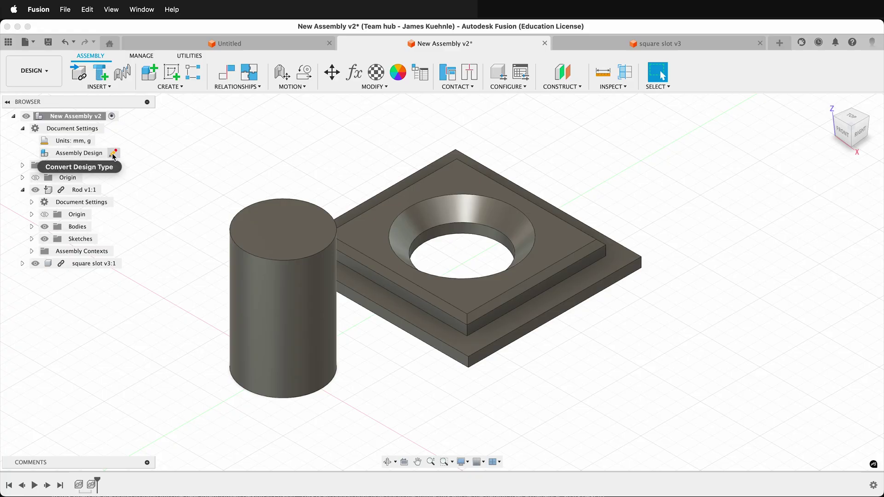
{"action": "left_click", "coordinate": [113, 155]}
{"action": "left_click", "coordinate": [831, 178]}
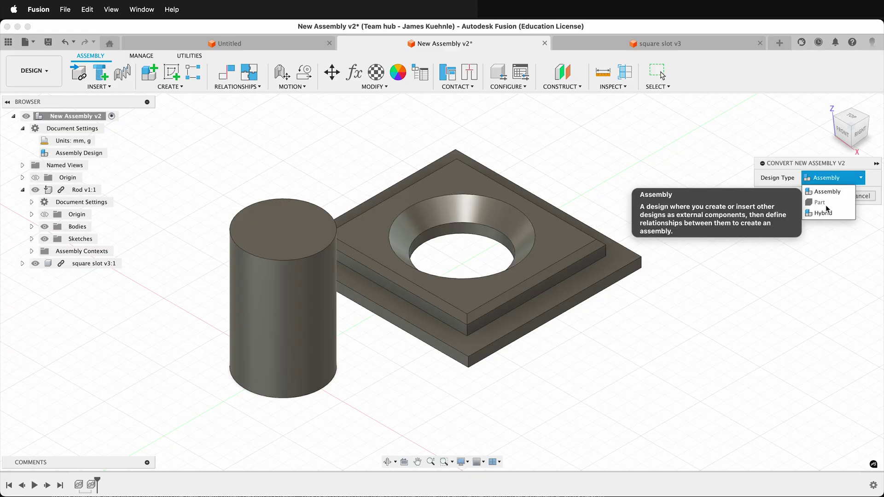
{"action": "left_click", "coordinate": [825, 213]}
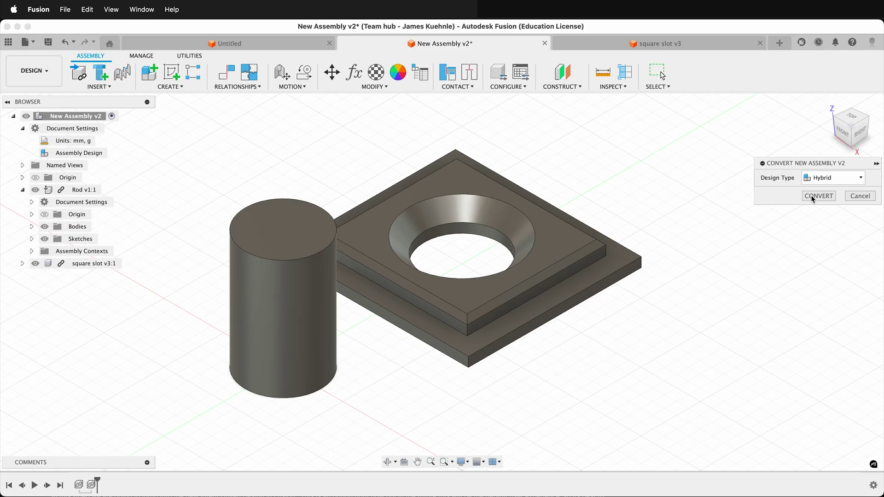
{"action": "left_click", "coordinate": [819, 196]}
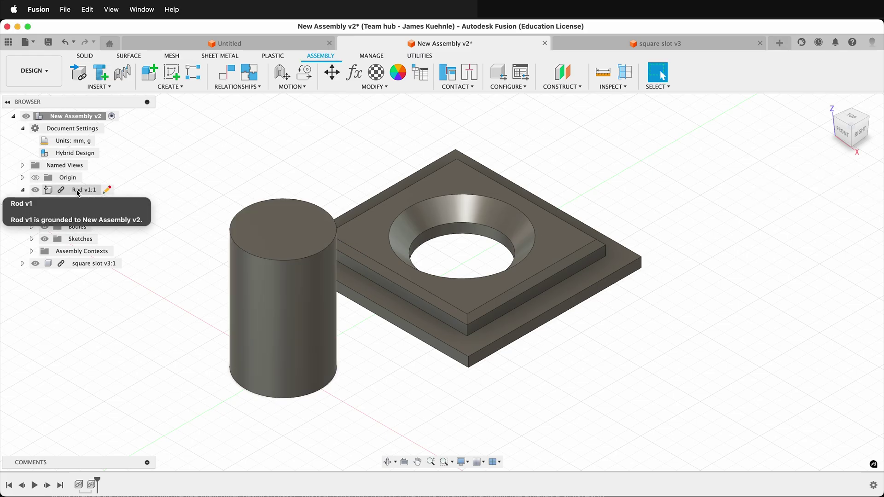
Sketch a square on the XY plane and extrude it 20 mm into a cube
{"action": "left_click", "coordinate": [90, 56]}
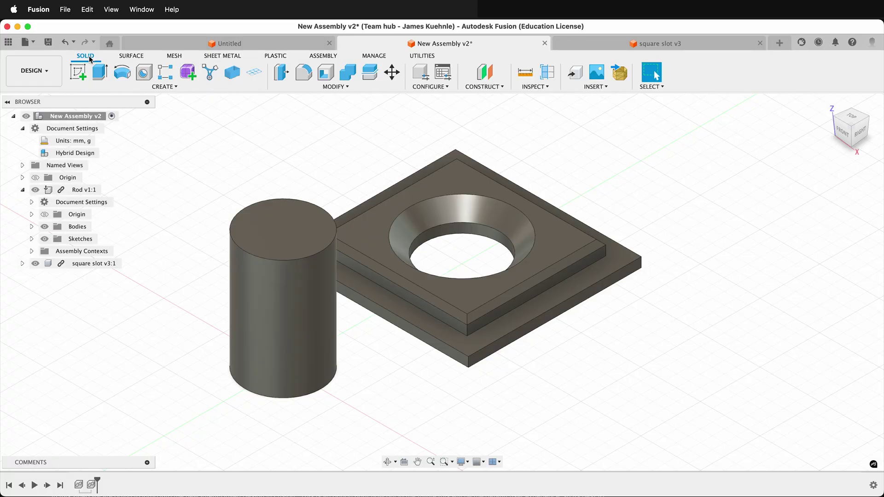
{"action": "left_click", "coordinate": [165, 86]}
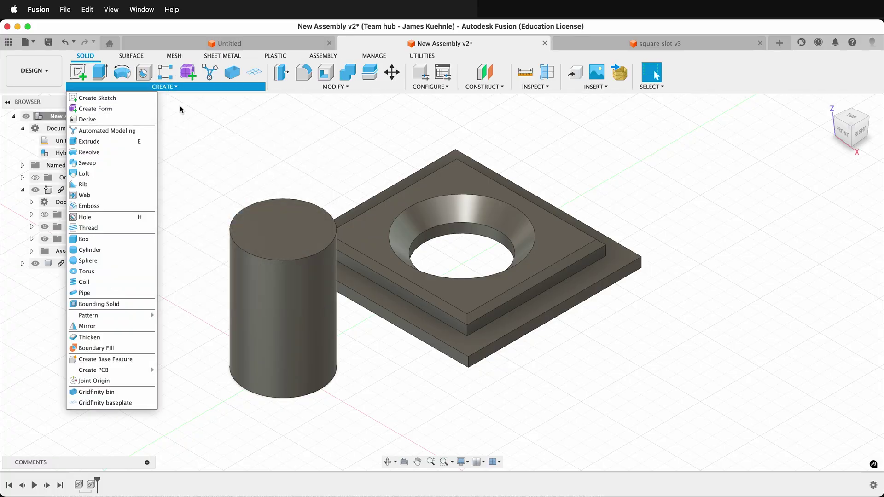
{"action": "left_click", "coordinate": [252, 151]}
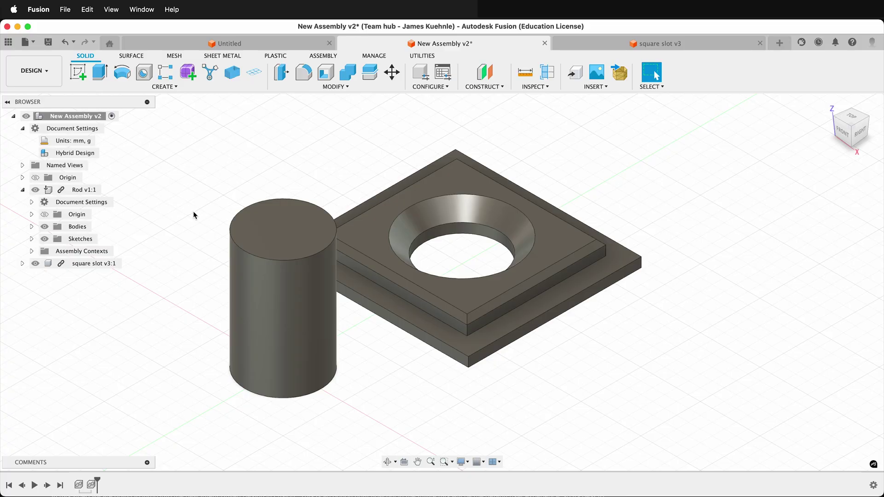
{"action": "left_click", "coordinate": [78, 72]}
{"action": "left_click", "coordinate": [341, 368]}
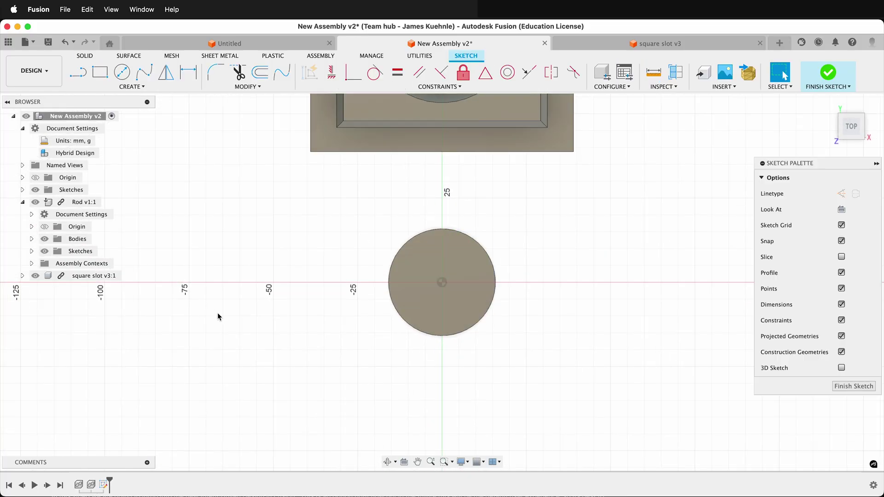
{"action": "key", "text": "r"}
{"action": "left_click", "coordinate": [217, 267]}
{"action": "left_click", "coordinate": [286, 355]}
{"action": "key", "text": "e"}
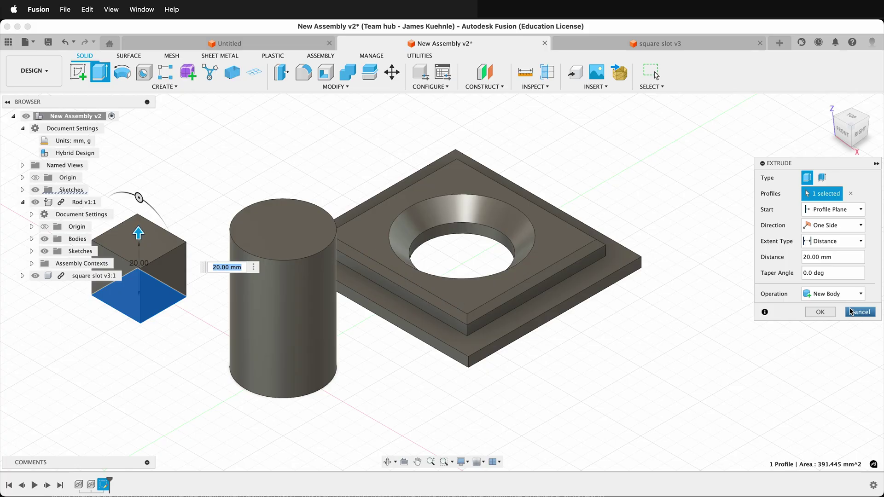
{"action": "key", "text": "Return"}
Turn Body1 into its own component, Component1:1, using Create Components from Bodies
{"action": "left_click", "coordinate": [22, 190]}
{"action": "left_click", "coordinate": [57, 202]}
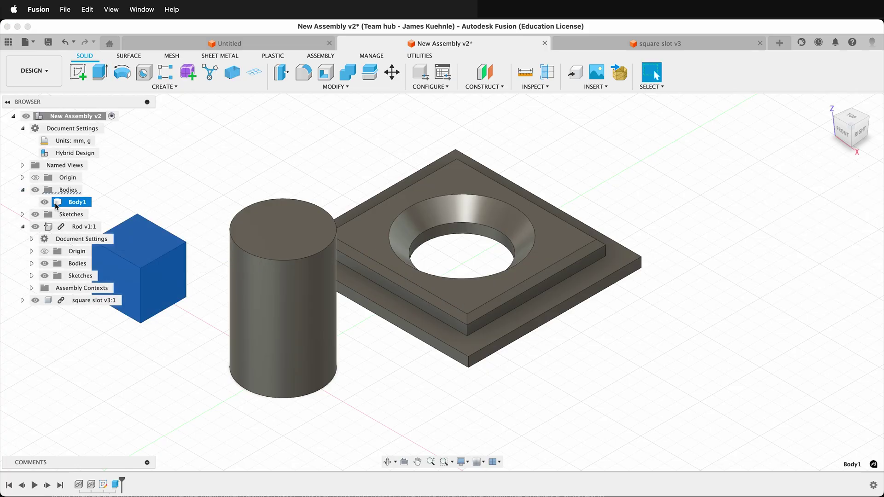
{"action": "right_click", "coordinate": [56, 204]}
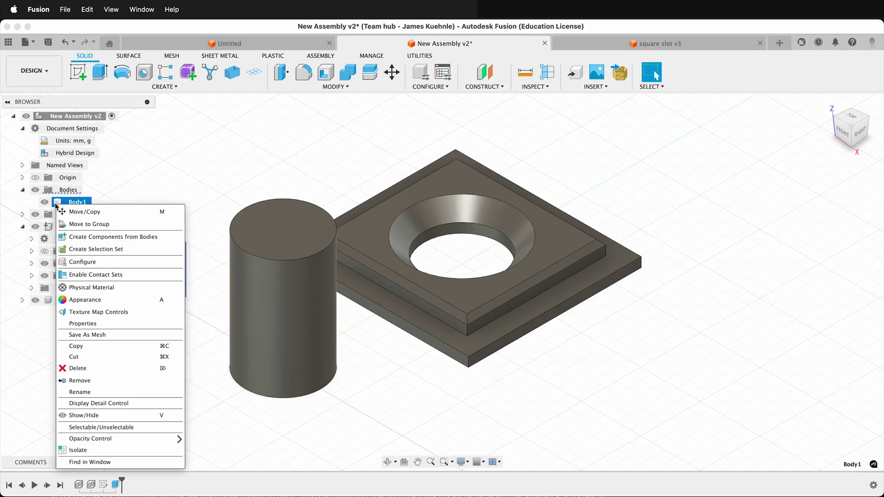
{"action": "left_click", "coordinate": [114, 237]}
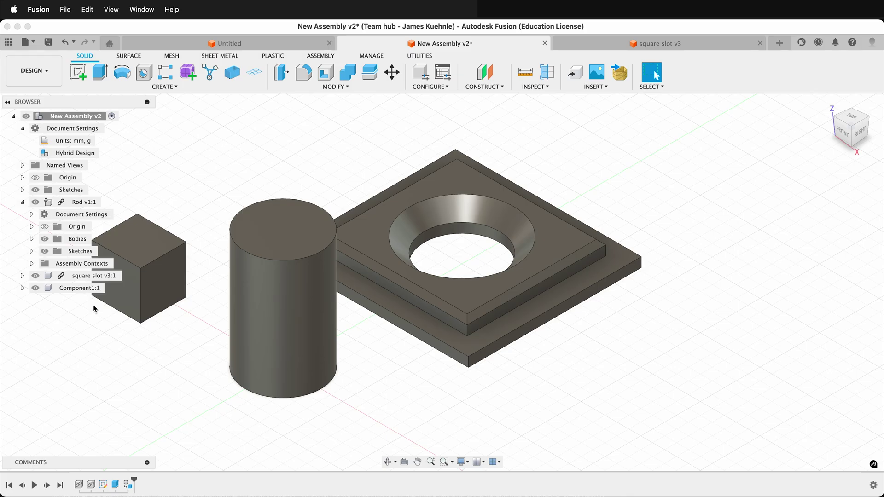
{"action": "scroll", "coordinate": [178, 335], "scroll_direction": "left", "scroll_amount": 5}
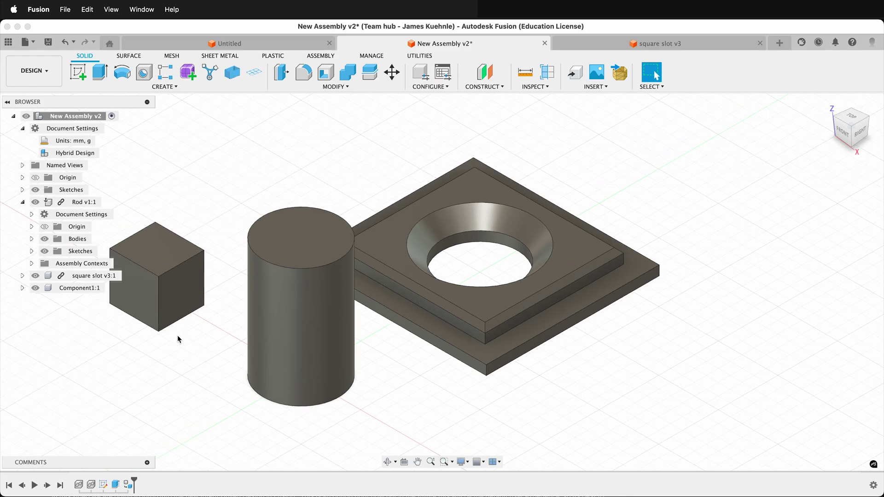
{"action": "scroll", "coordinate": [177, 337], "scroll_direction": "left", "scroll_amount": 5}
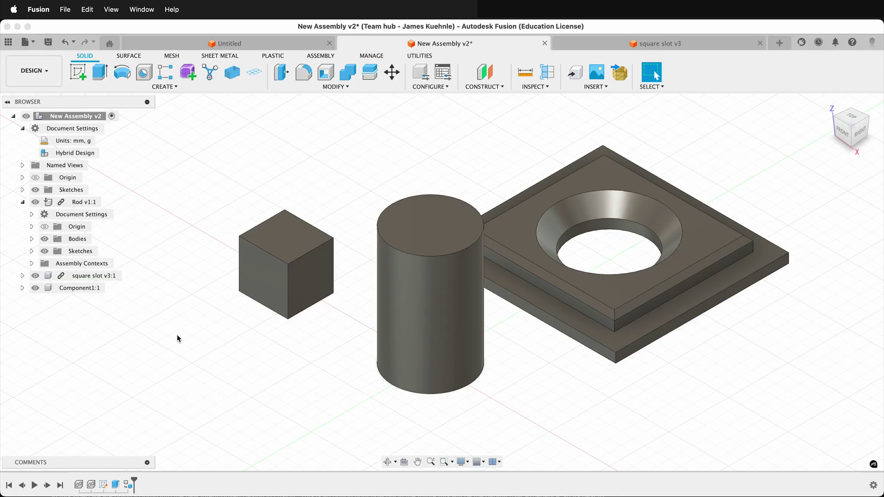
{"action": "scroll", "coordinate": [258, 332], "scroll_direction": "right", "scroll_amount": 4}
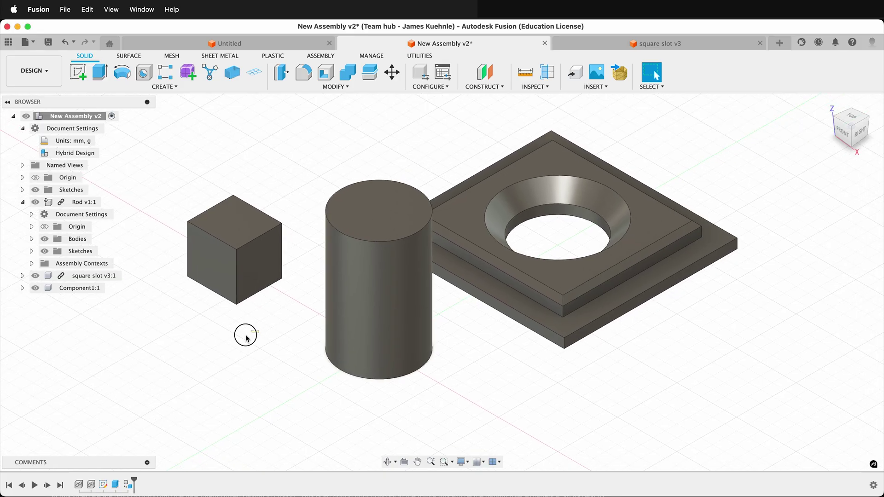